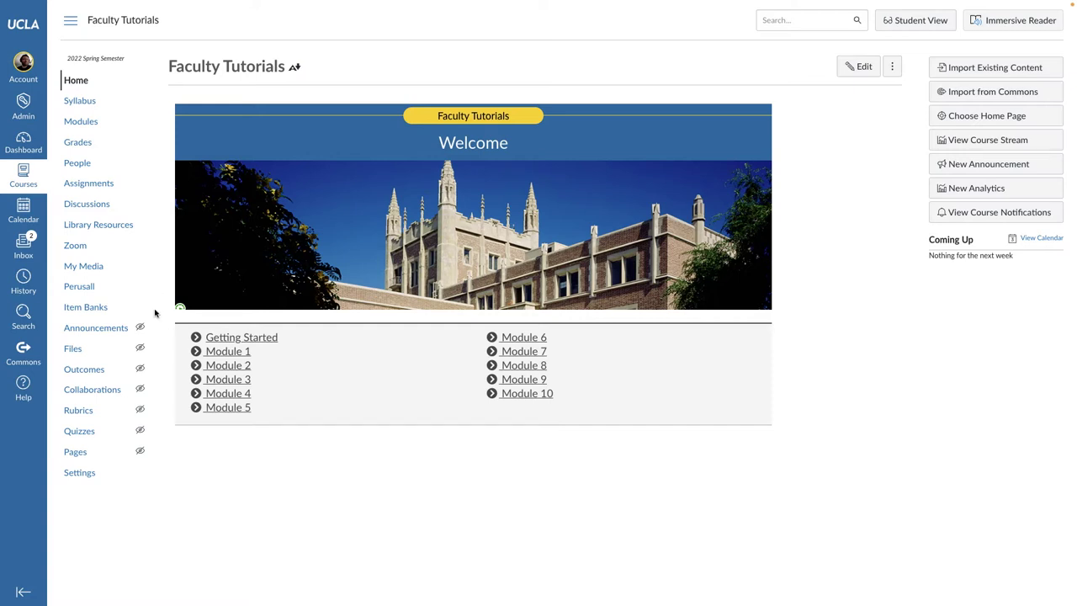
Enable Attendance in the course navigation settings, placing it between Modules and Grades, and save the change.
left_click(97, 477)
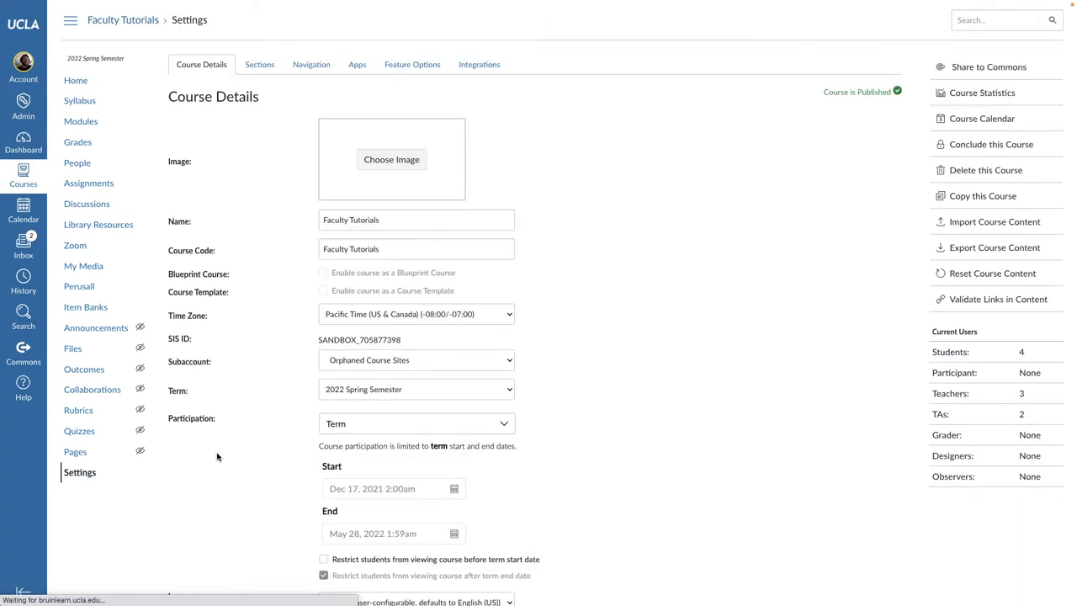
left_click(326, 70)
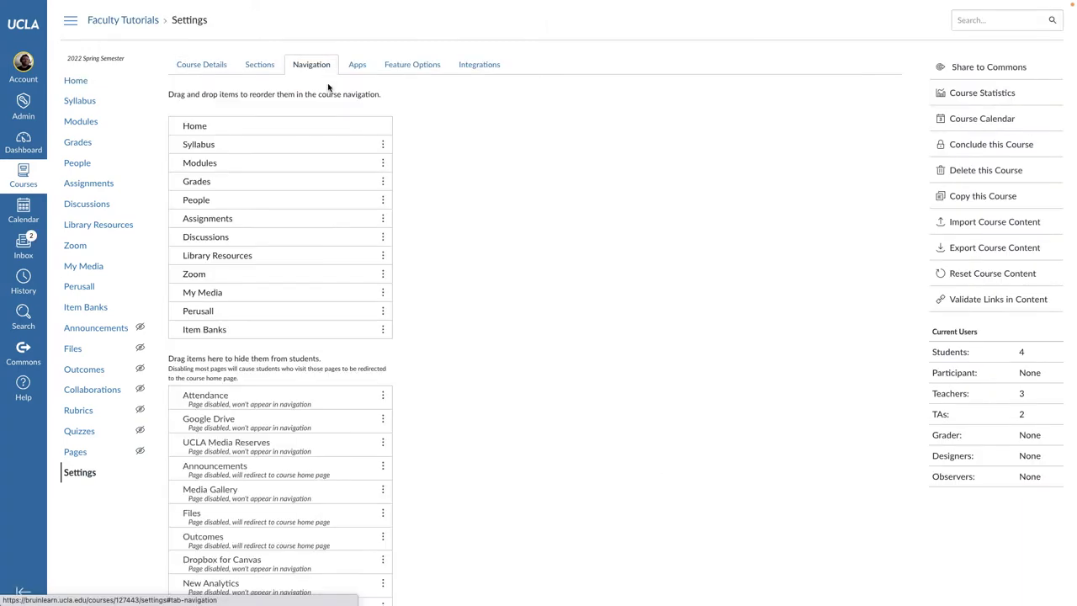
scroll(278, 345, "down", 1)
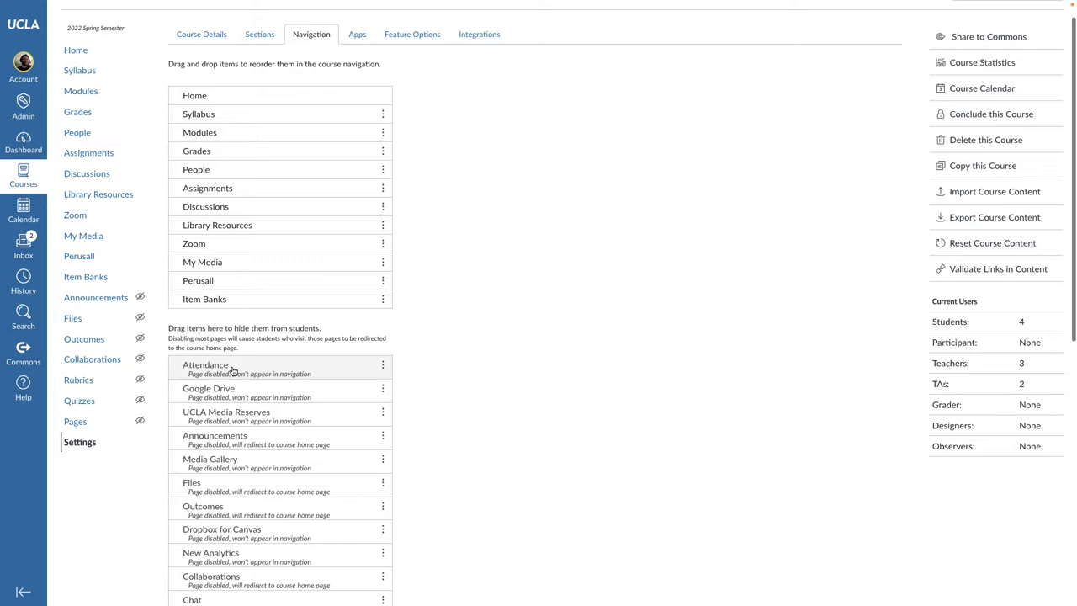
left_click_drag(233, 372, 240, 152)
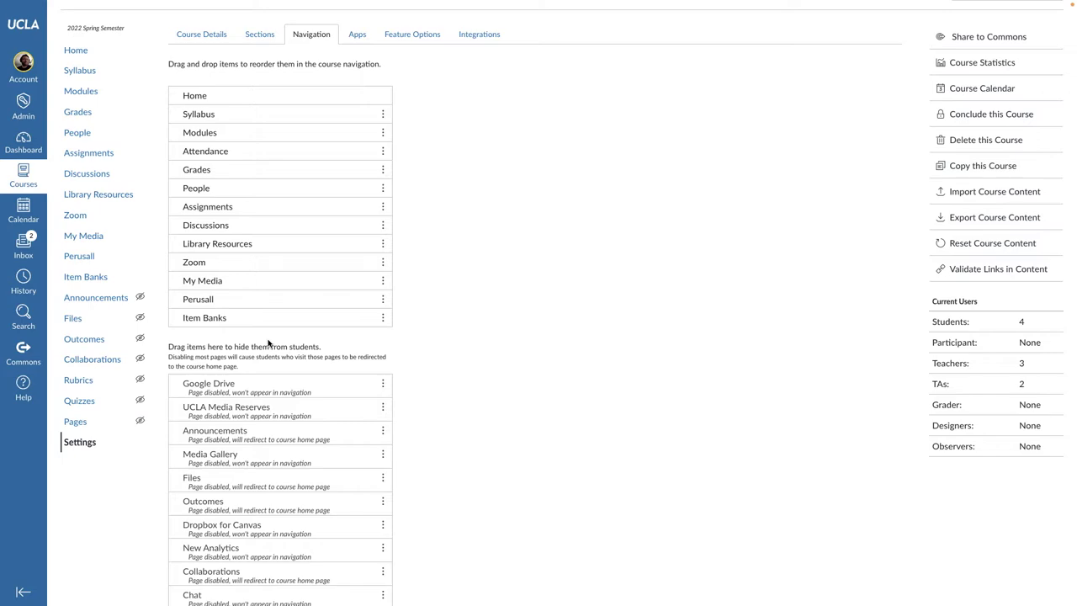
scroll(269, 342, "down", 6)
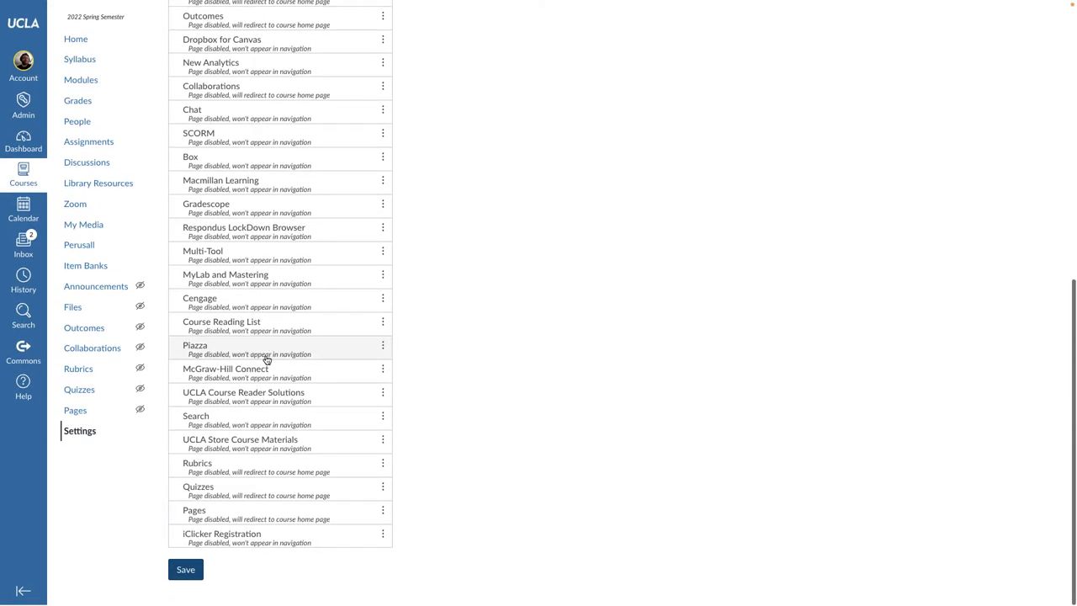
left_click(200, 575)
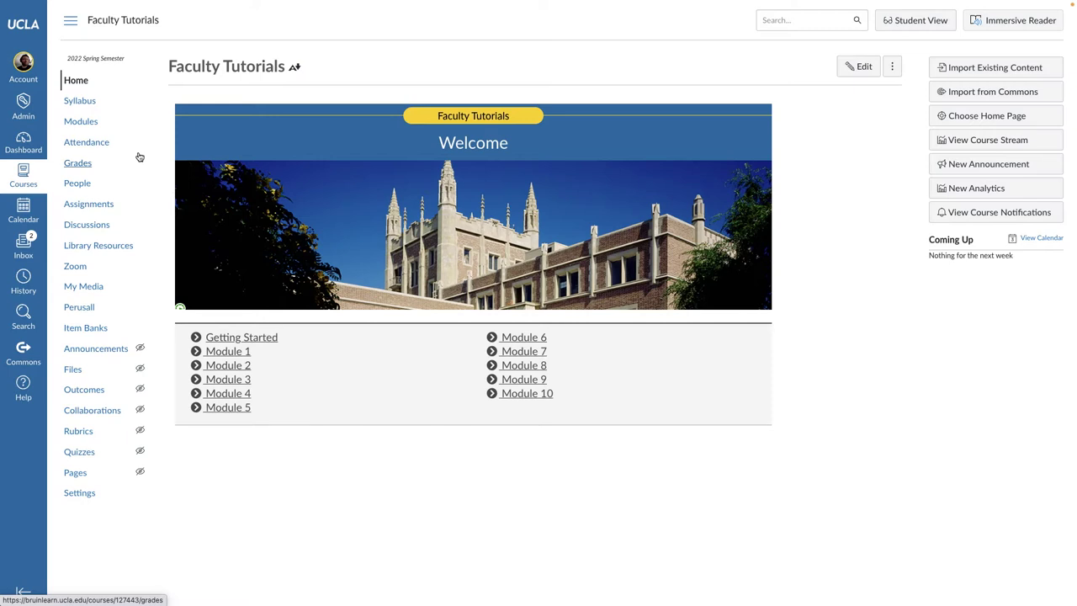
Open the course's Attendance page and show the Section 1A roster for Friday, April 15.
left_click(107, 144)
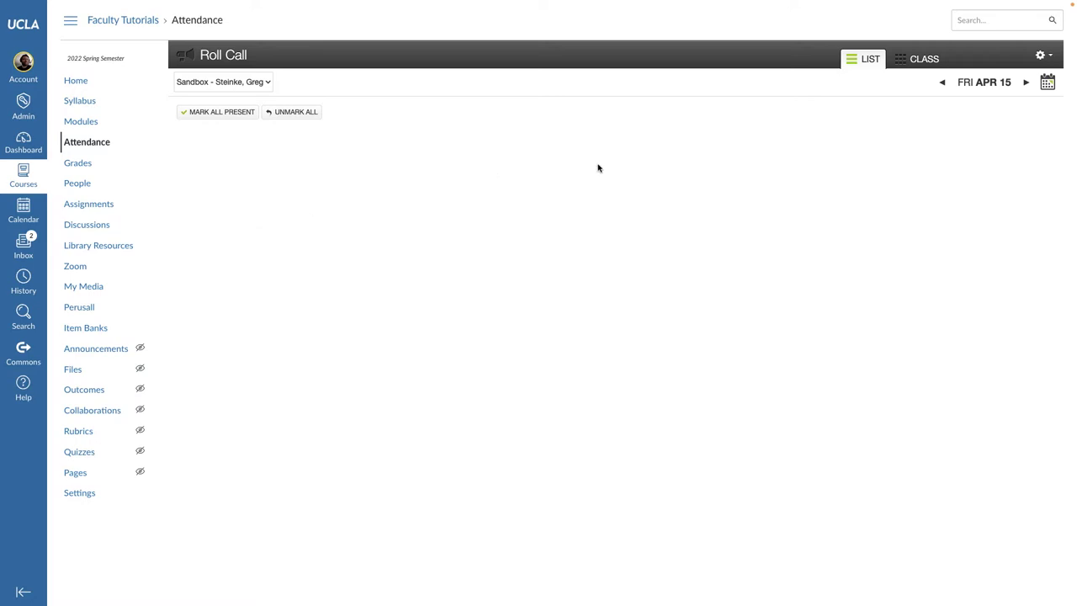
left_click(1047, 85)
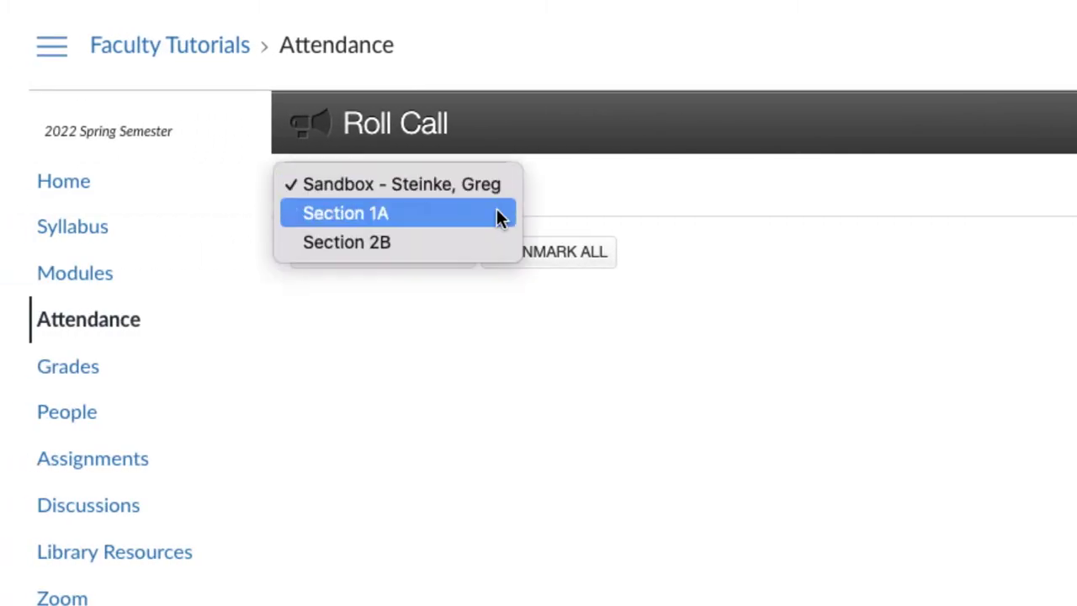
left_click(495, 217)
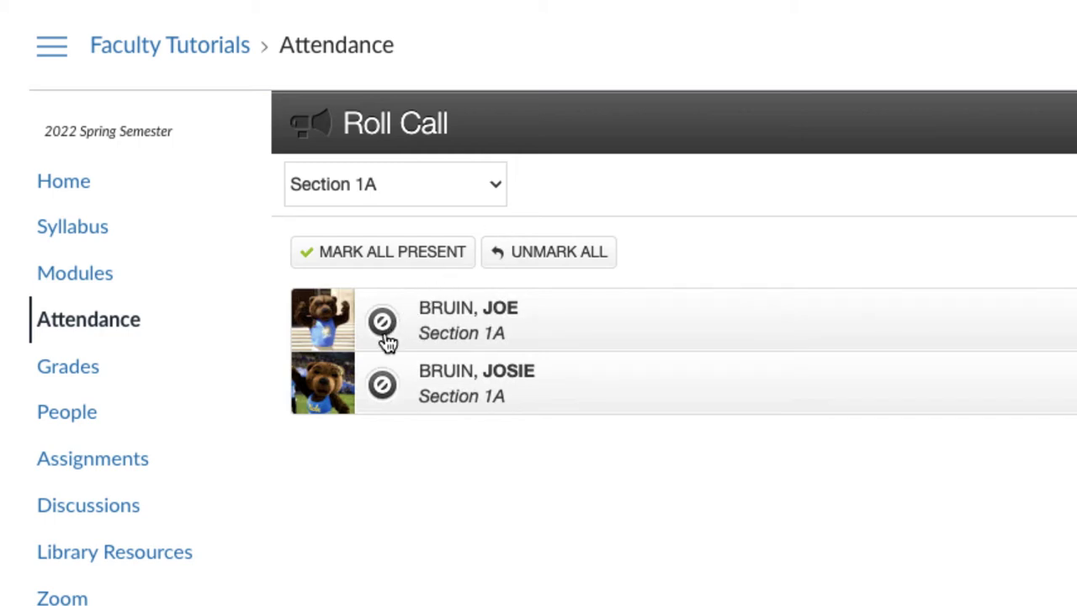
Cycle each Section 1A student's attendance through the available statuses, leaving both students marked present.
left_click(386, 335)
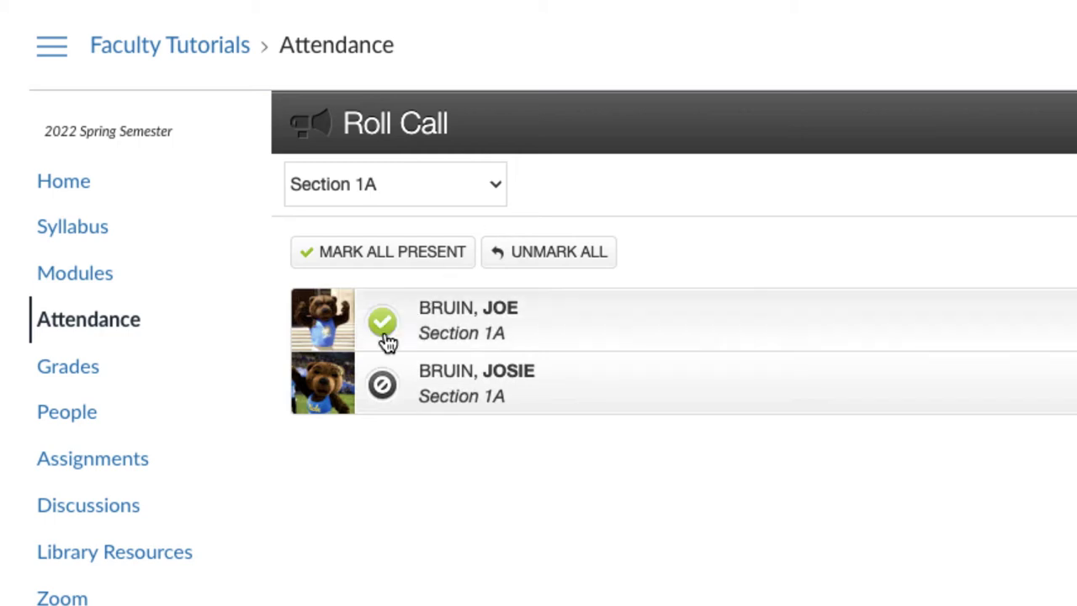
left_click(385, 335)
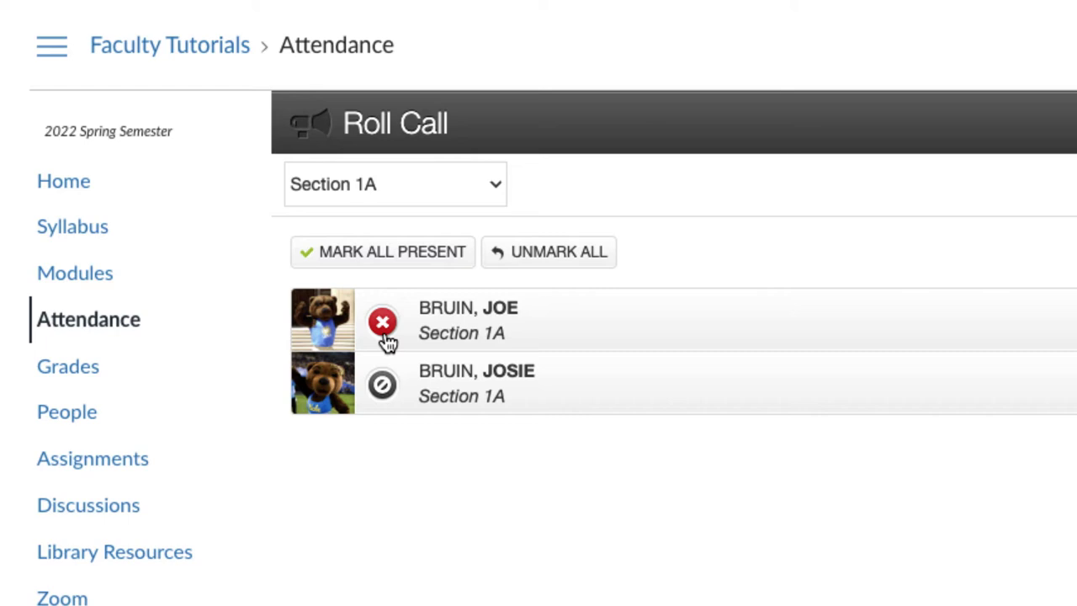
left_click(385, 335)
left_click(385, 335)
left_click(385, 335)
left_click(389, 399)
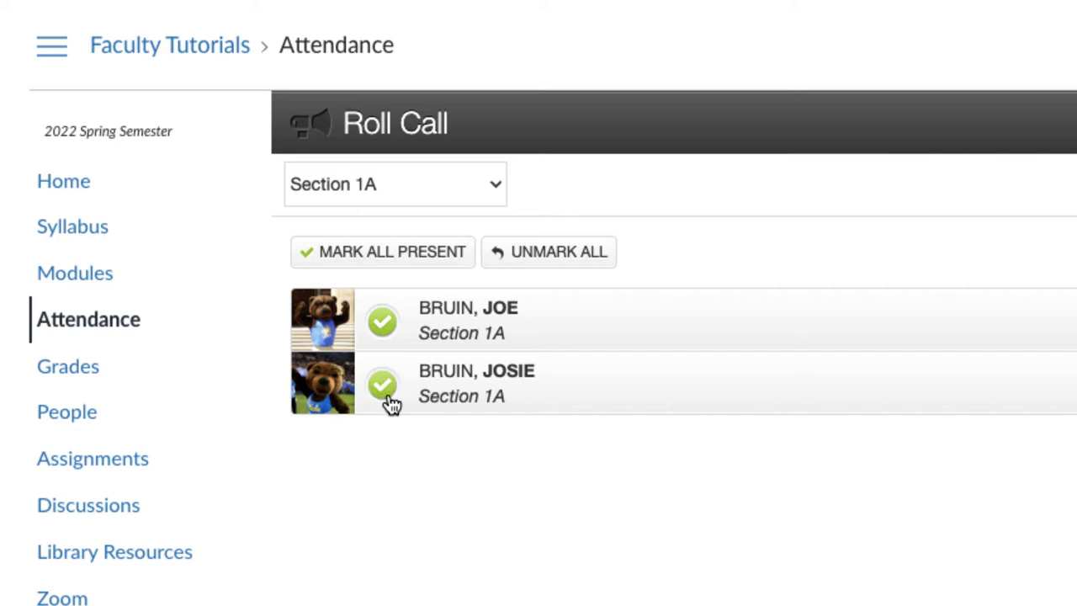
left_click(388, 399)
left_click(389, 401)
left_click(389, 401)
left_click(389, 401)
Switch the roll call to Section 2B and mark all of its students present.
left_click(470, 184)
left_click(468, 216)
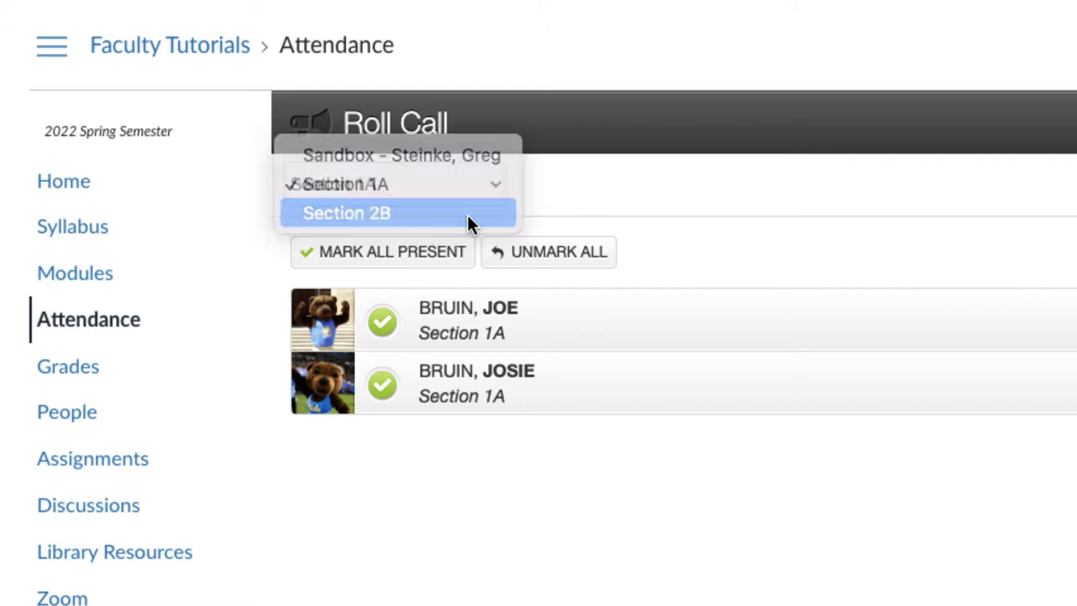
left_click(436, 266)
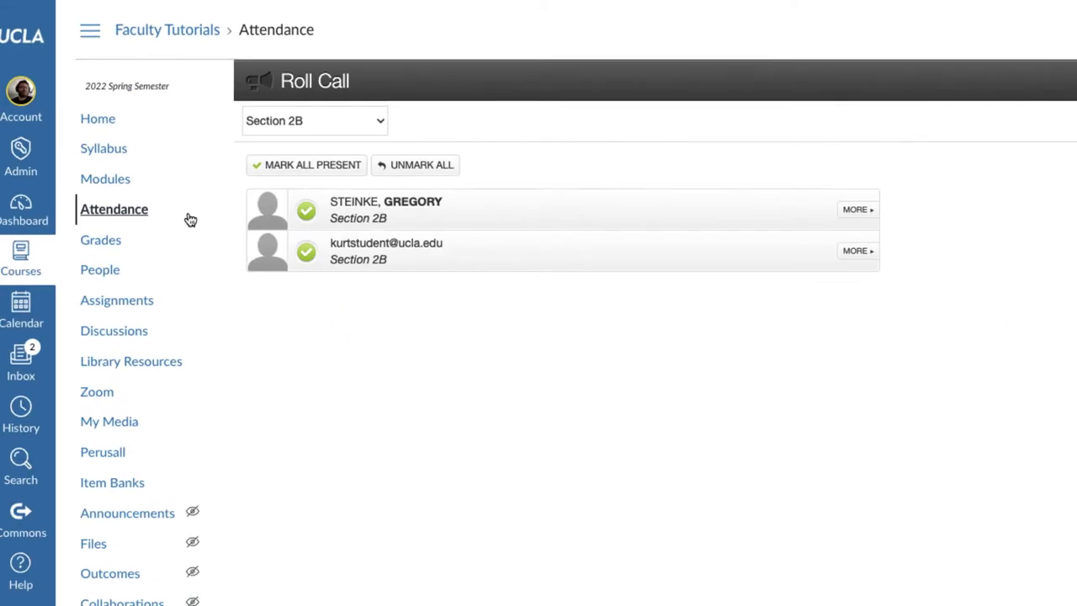
Move the Roll Call Attendance assignment into the Participation group of the course's assignments.
left_click(167, 312)
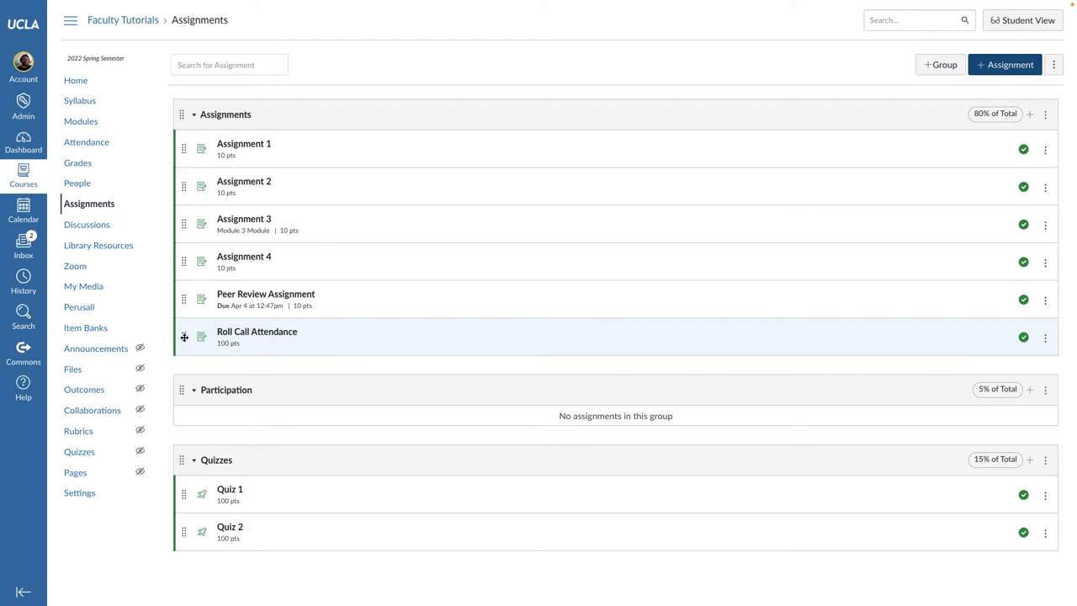
left_click_drag(184, 337, 186, 401)
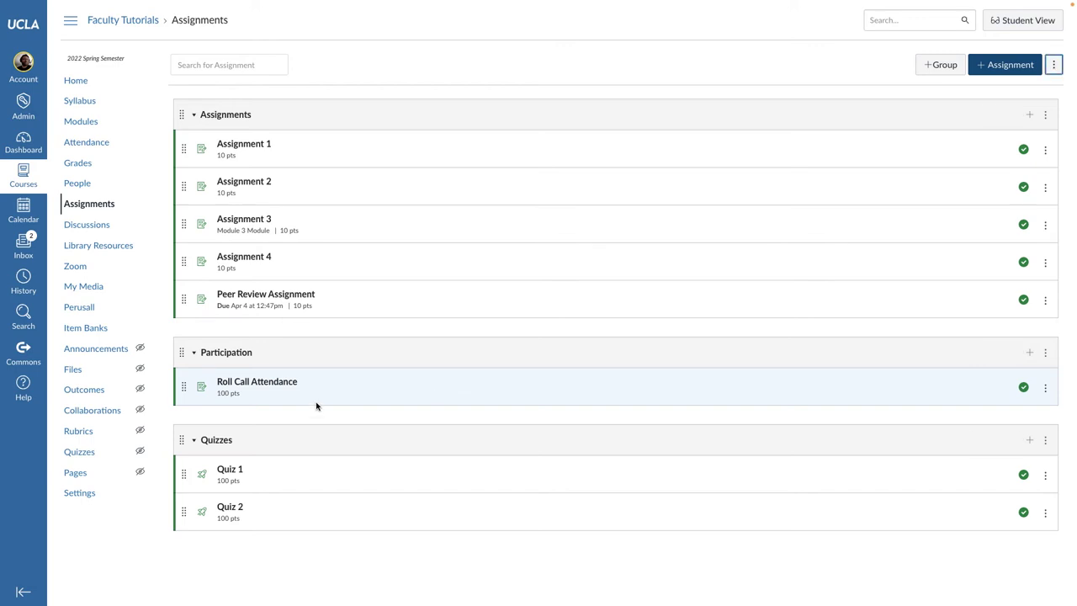
Set the Roll Call Attendance assignment's points to 20 and save its settings.
left_click(291, 384)
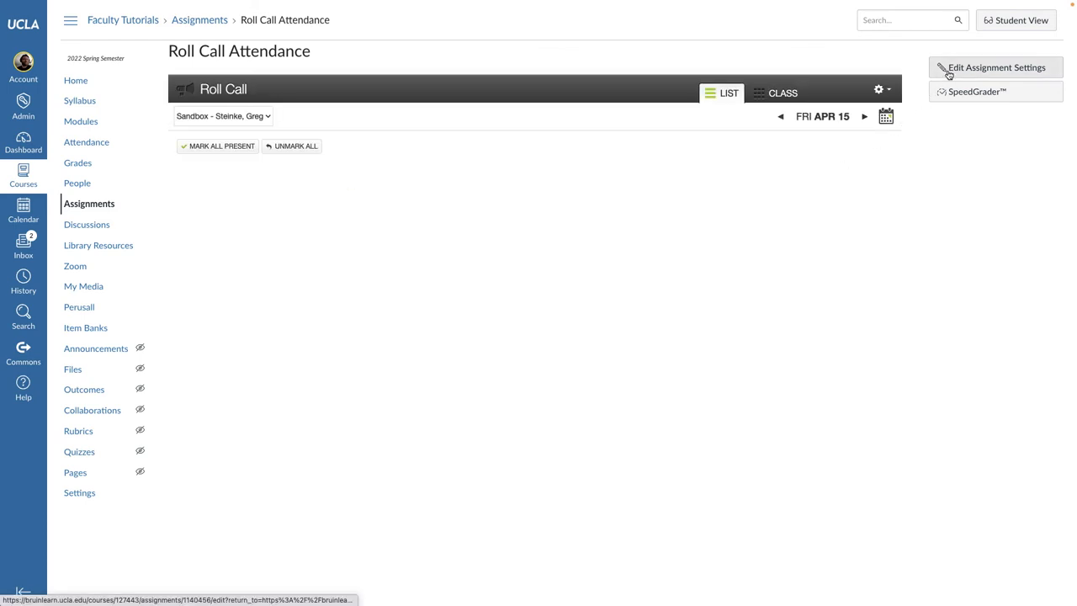
left_click(943, 69)
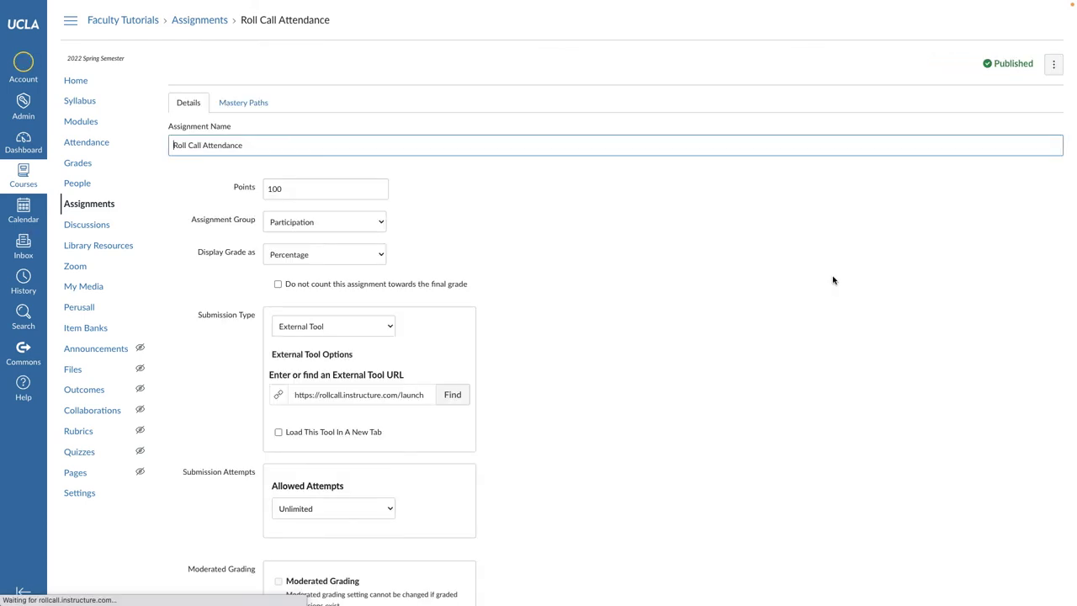
scroll(674, 421, "down", 1)
scroll(618, 478, "down", 1)
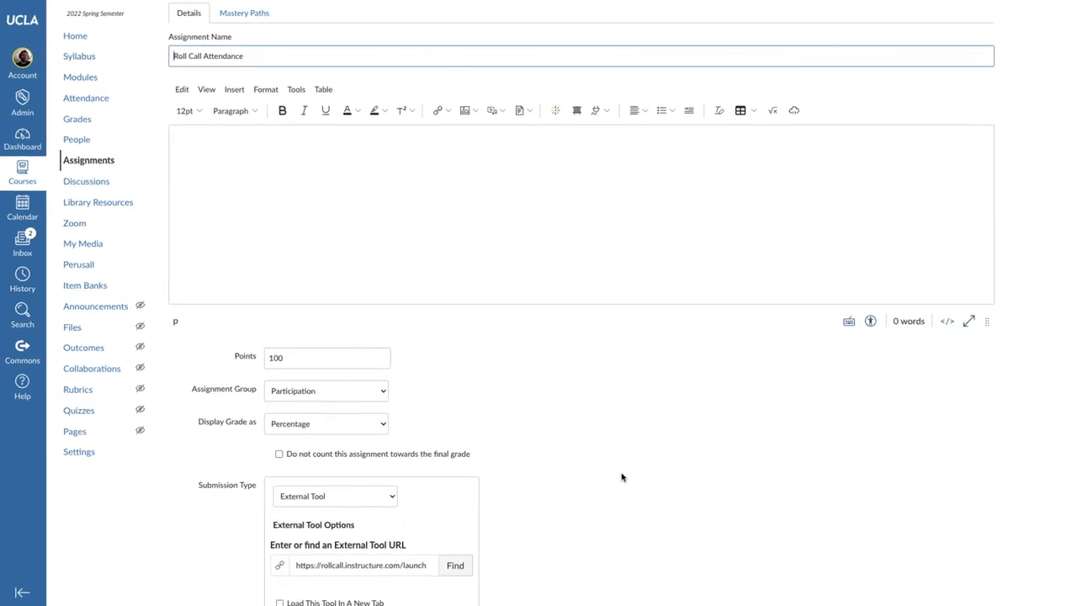
left_click_drag(389, 150, 327, 151)
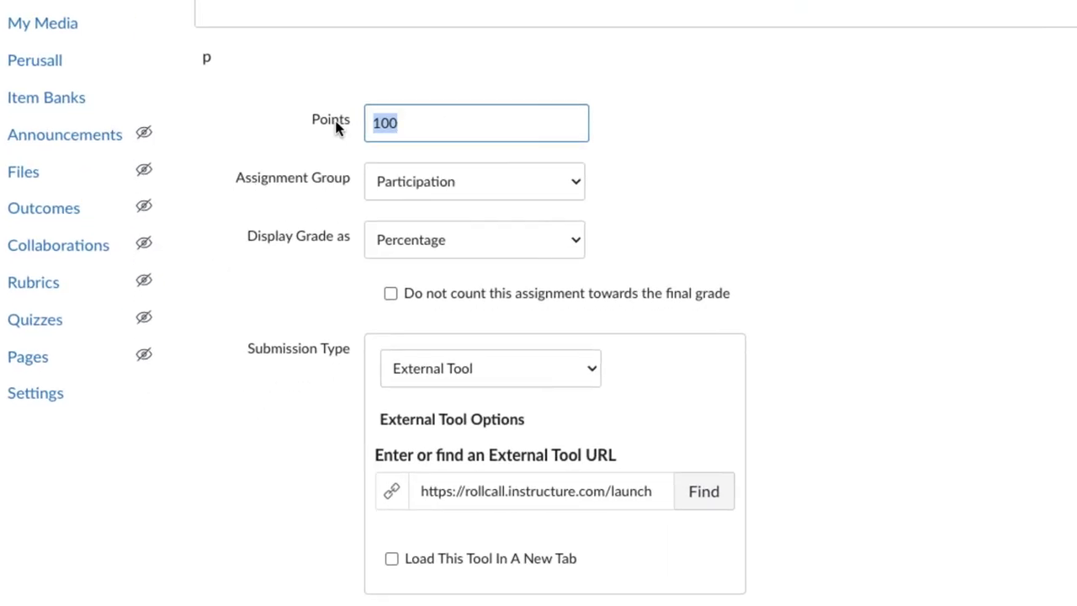
type("20")
left_click(711, 180)
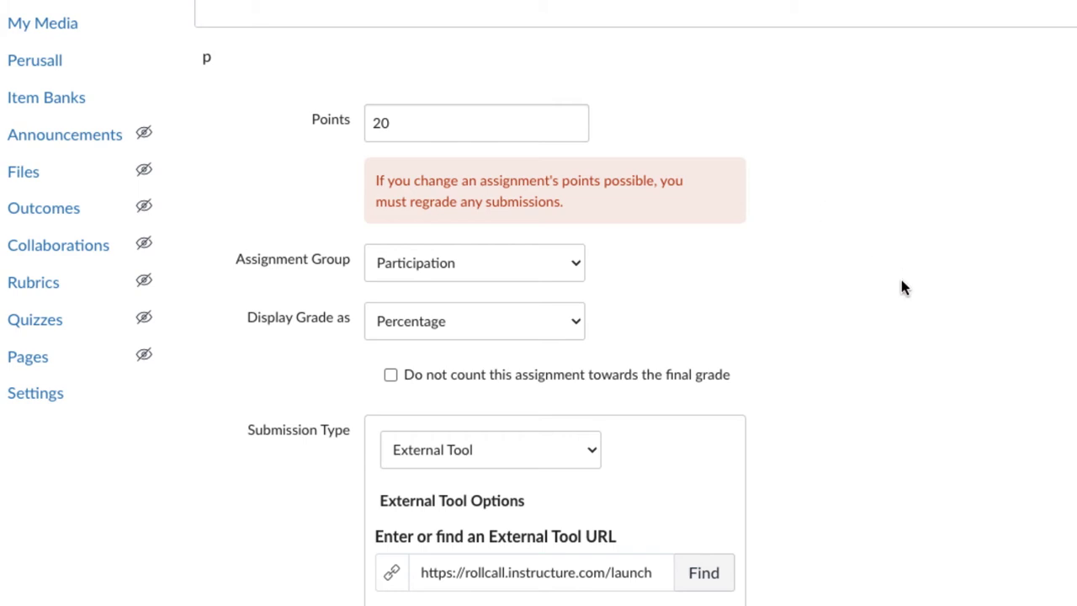
scroll(903, 288, "down", 3)
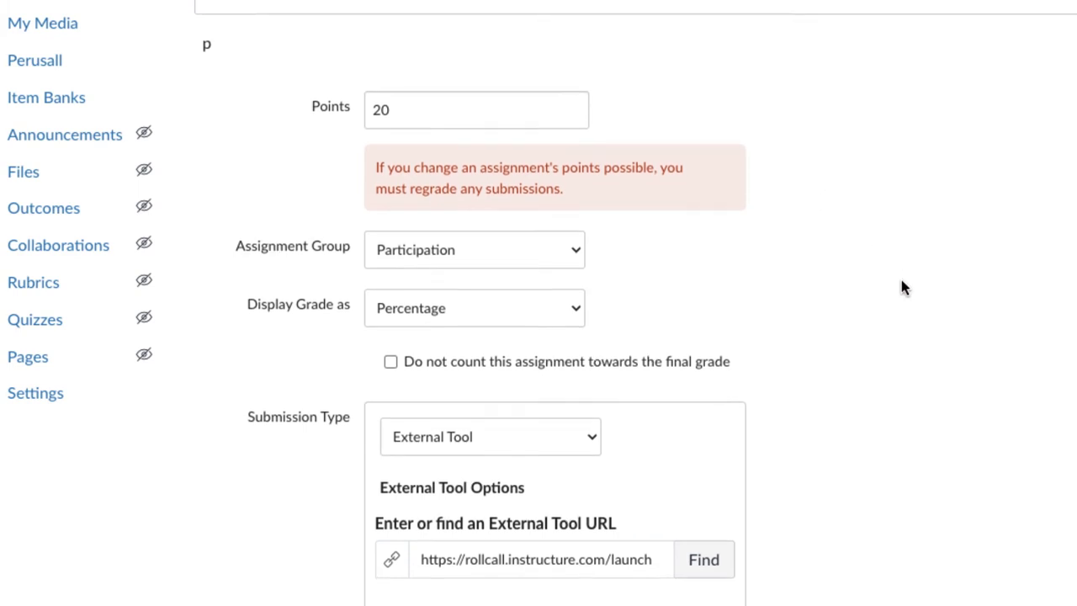
scroll(903, 288, "down", 8)
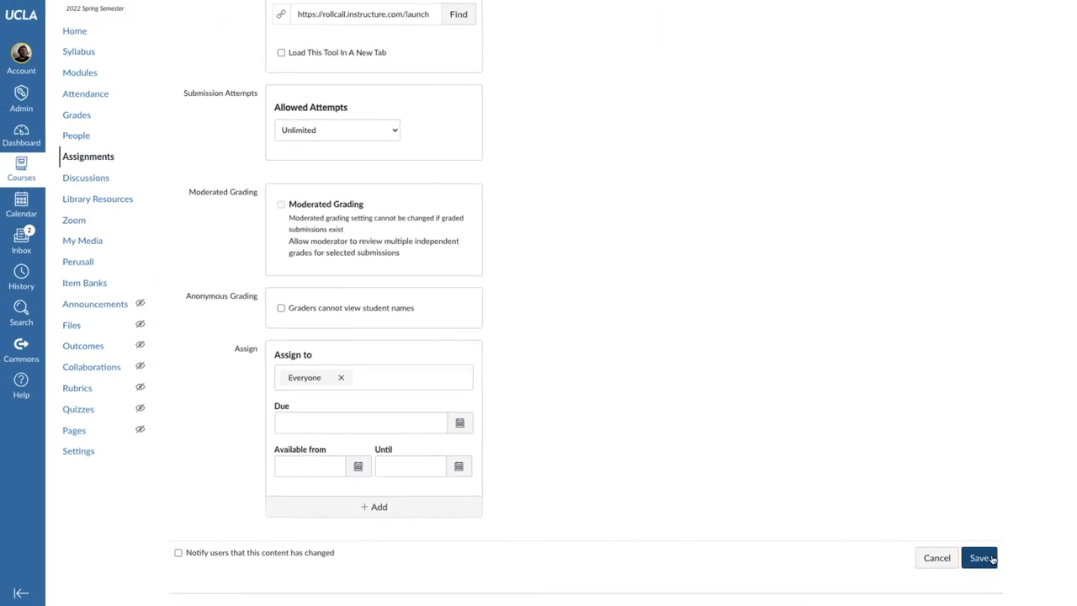
left_click(963, 557)
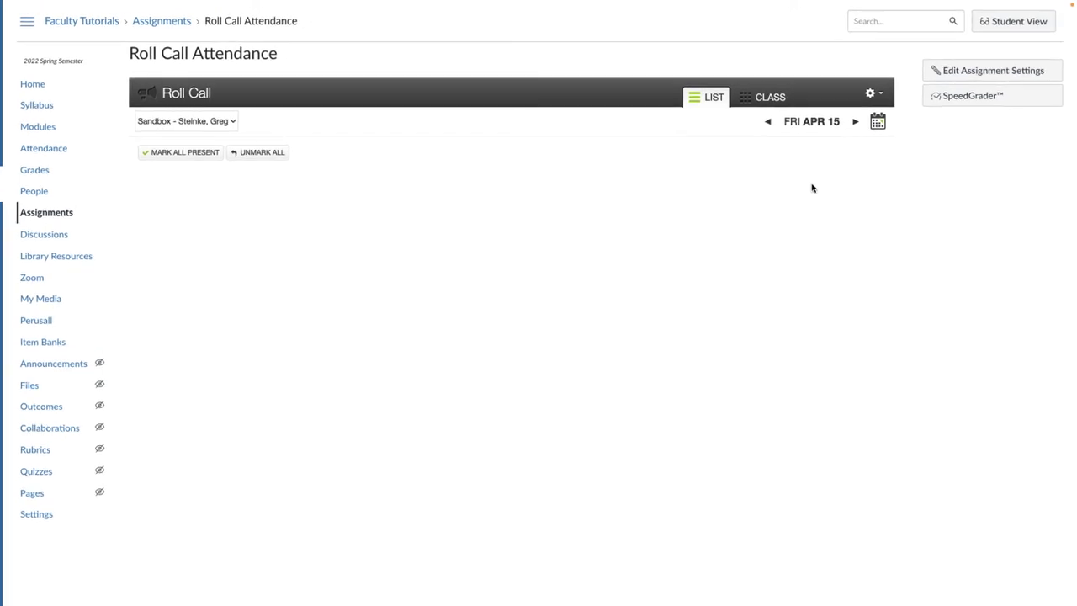
In the Roll Call settings, enable "Do not count attendance toward final grade" and close the dialog.
left_click(885, 89)
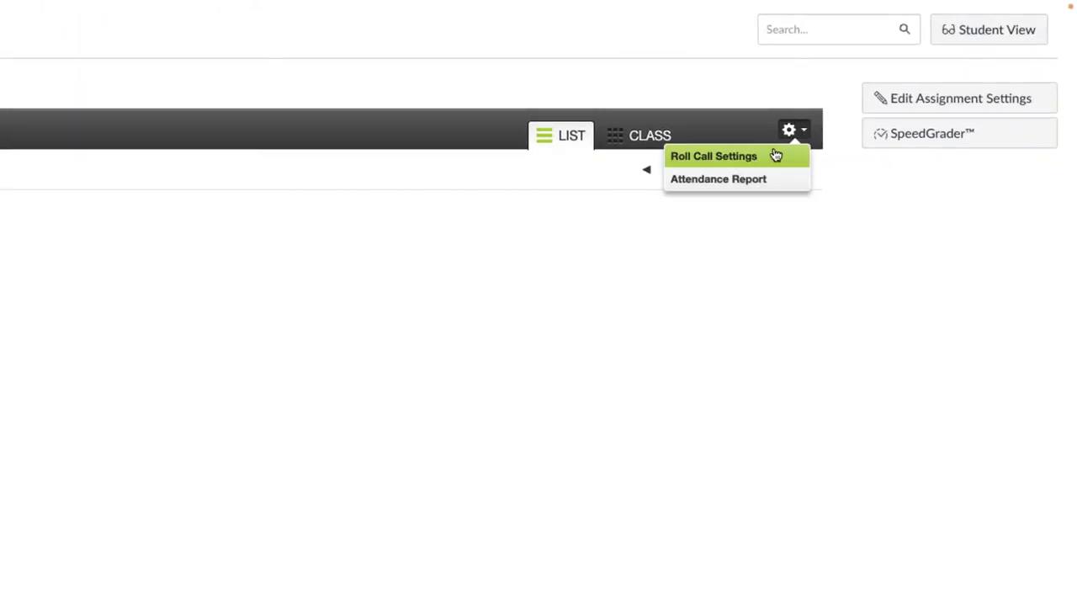
left_click(763, 160)
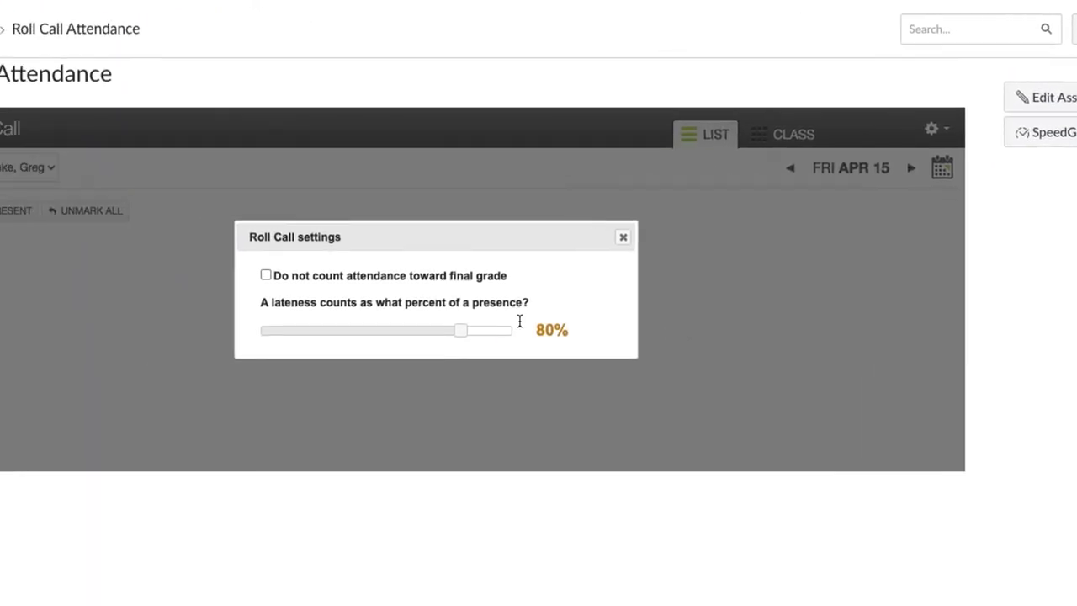
left_click(145, 277)
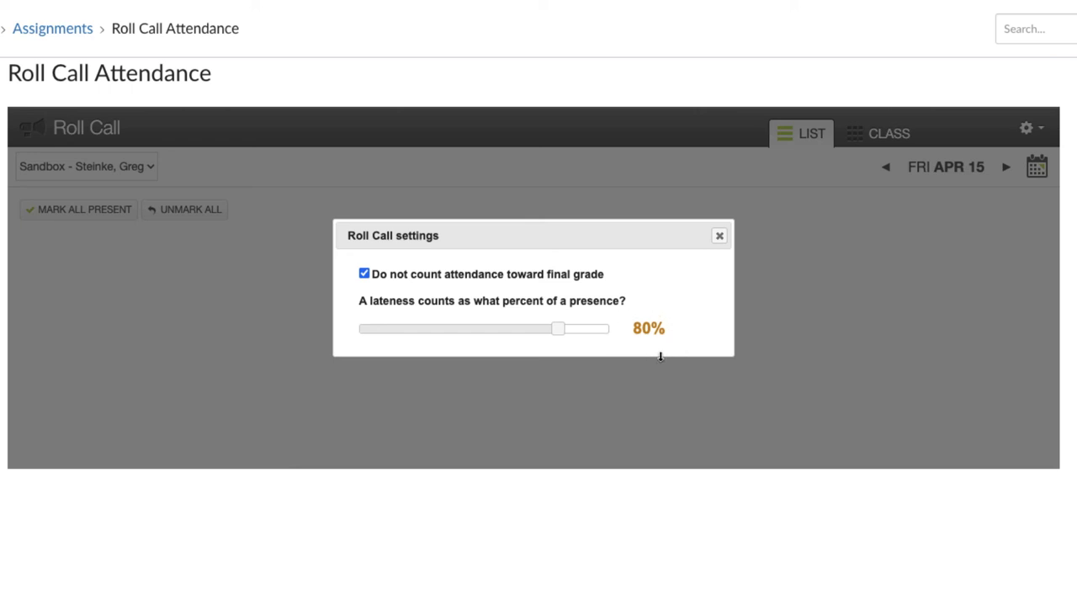
left_click(719, 236)
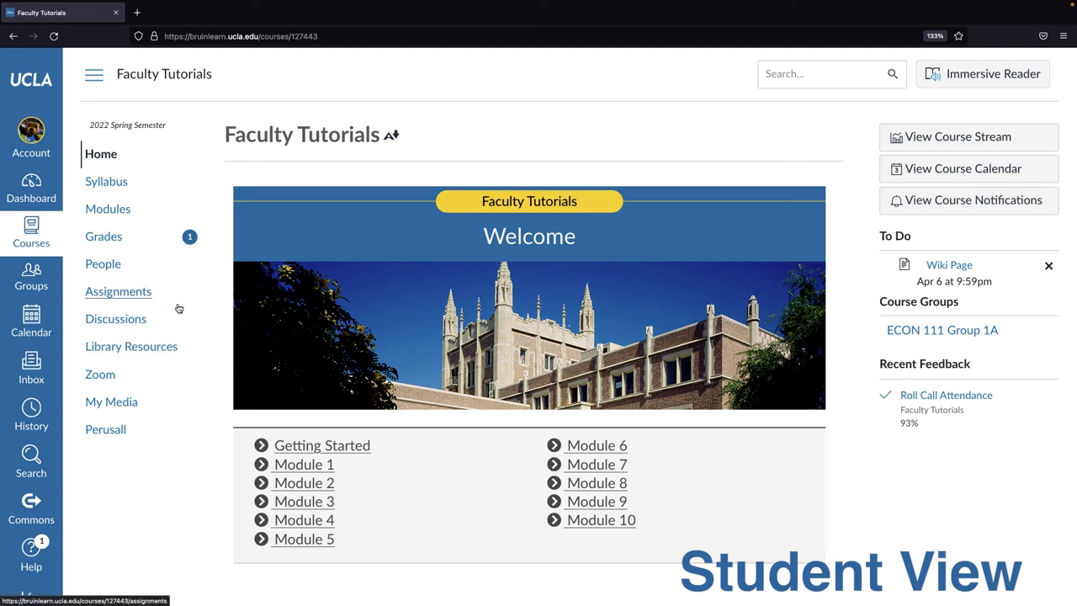
In the student's view of the course, open the Roll Call Attendance assignment from the assignments list.
left_click(148, 302)
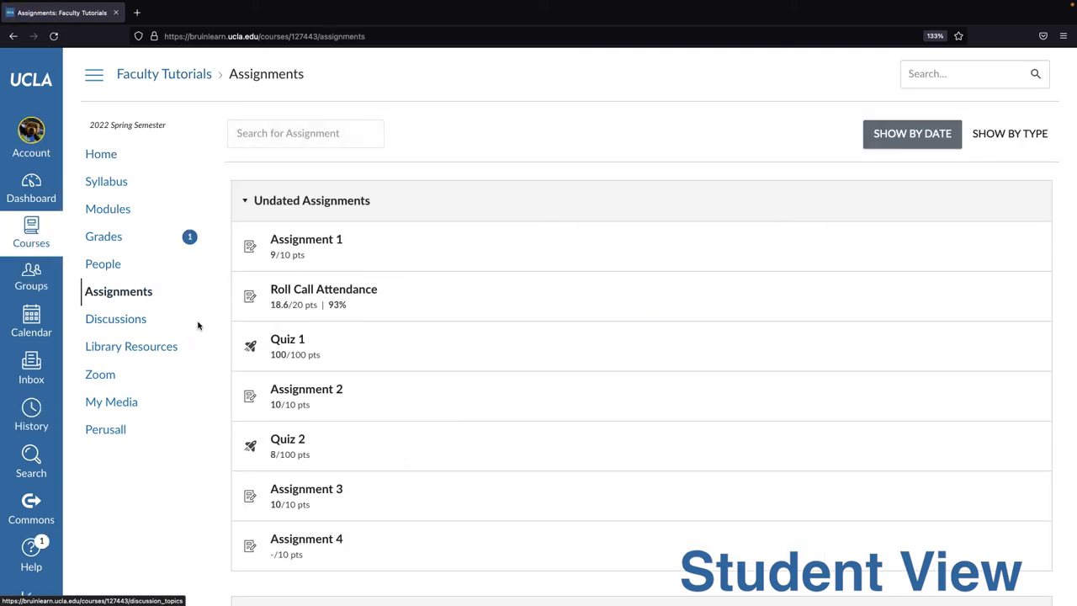
left_click(293, 291)
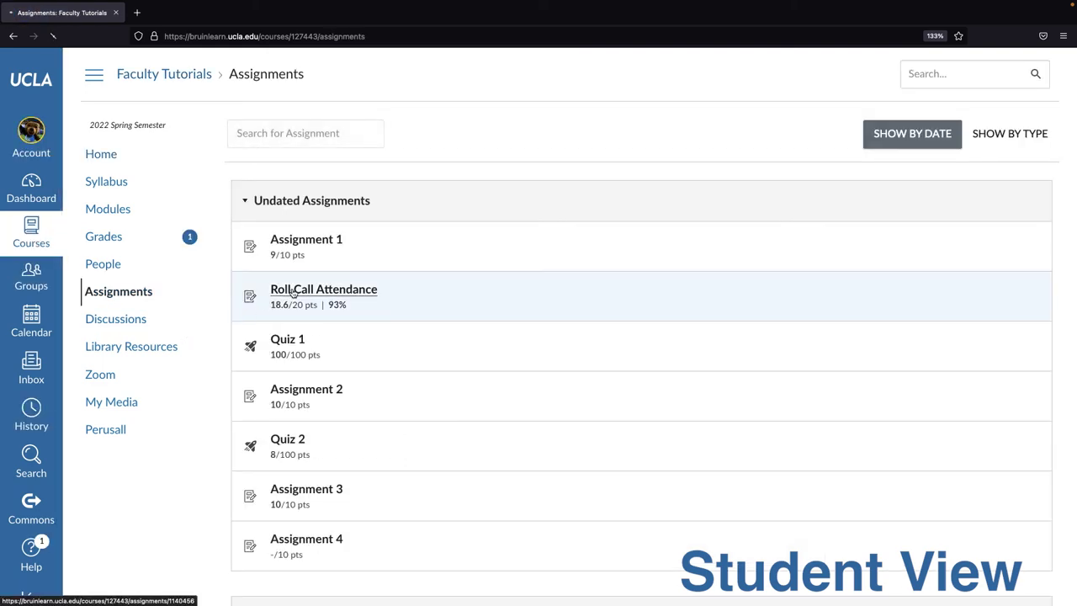